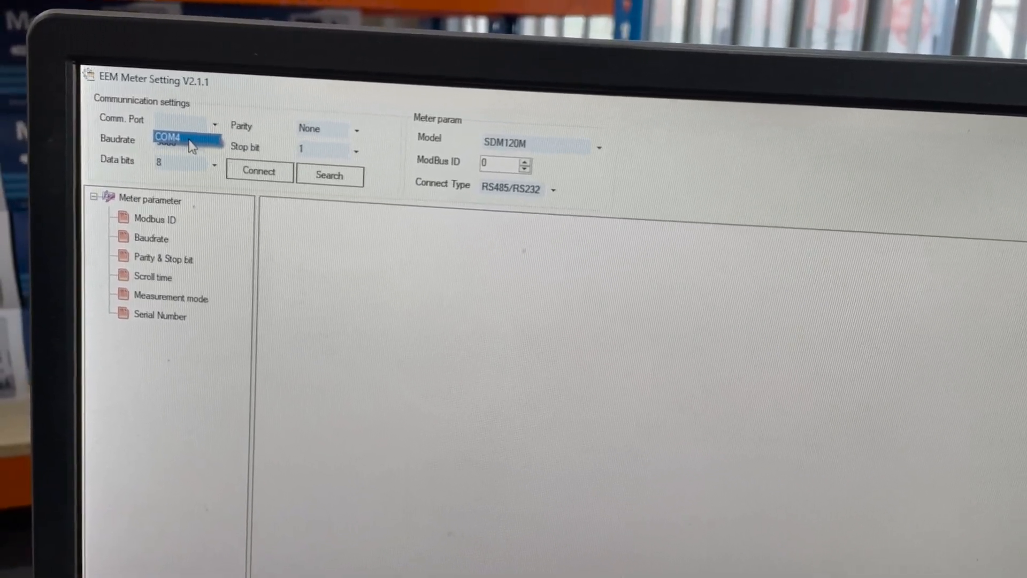
Choose COM4 at 9600 baud and attempt a connection to the meter.
click(185, 143)
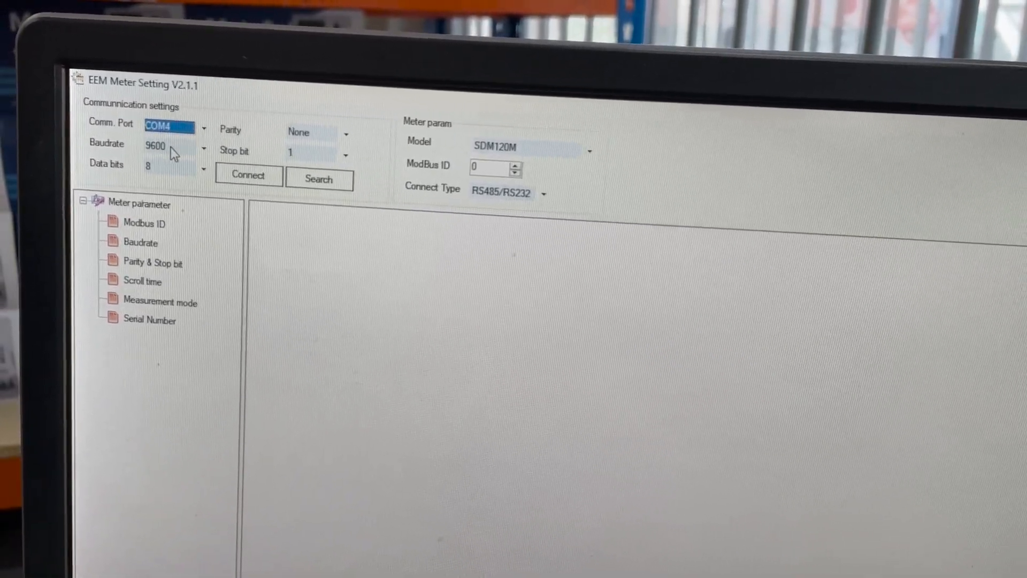
click(181, 145)
click(165, 188)
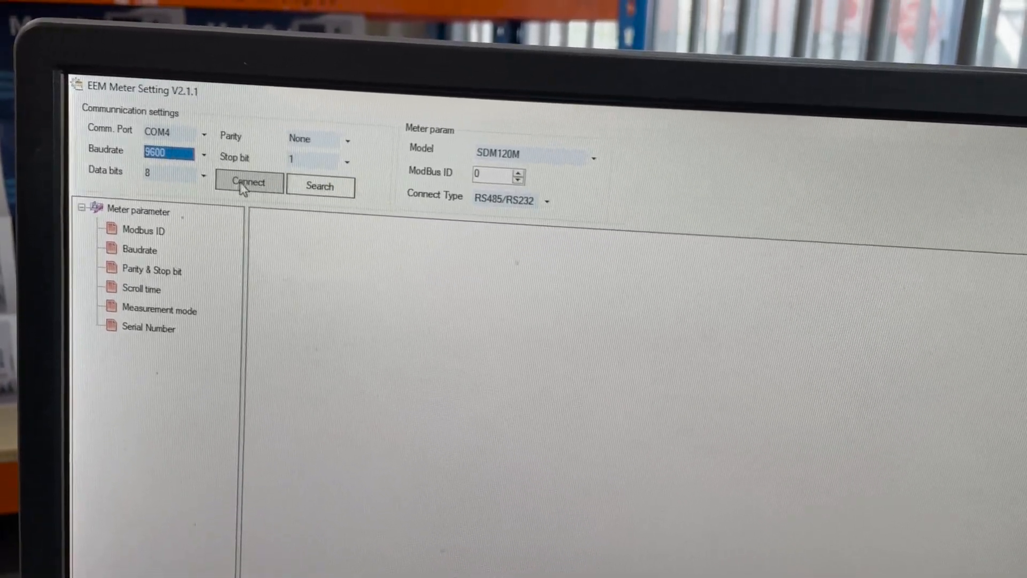
click(252, 176)
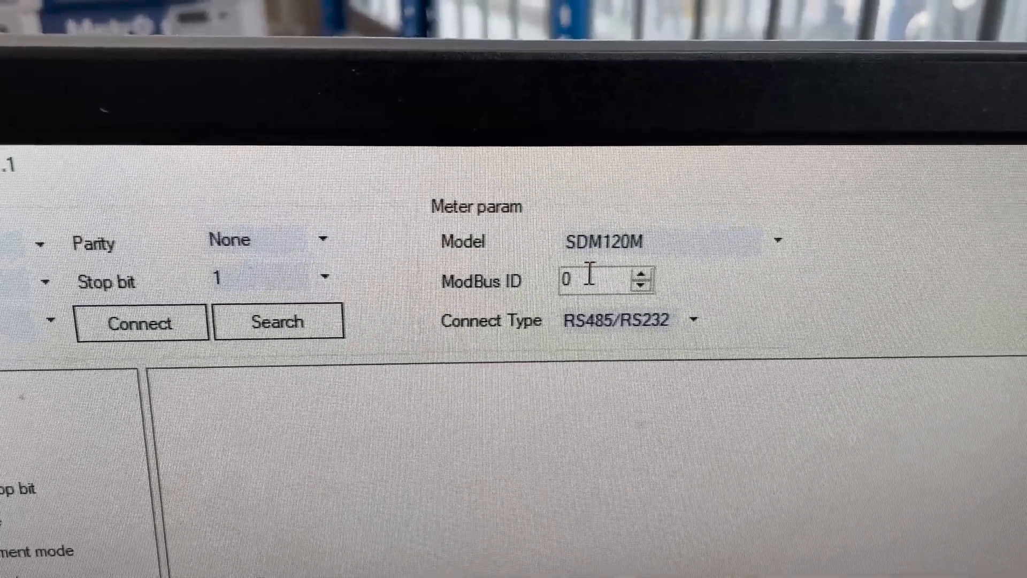
Clear the ModBus ID field's 0 so the ID can be set to 1.
key(BackSpace)
text(1)
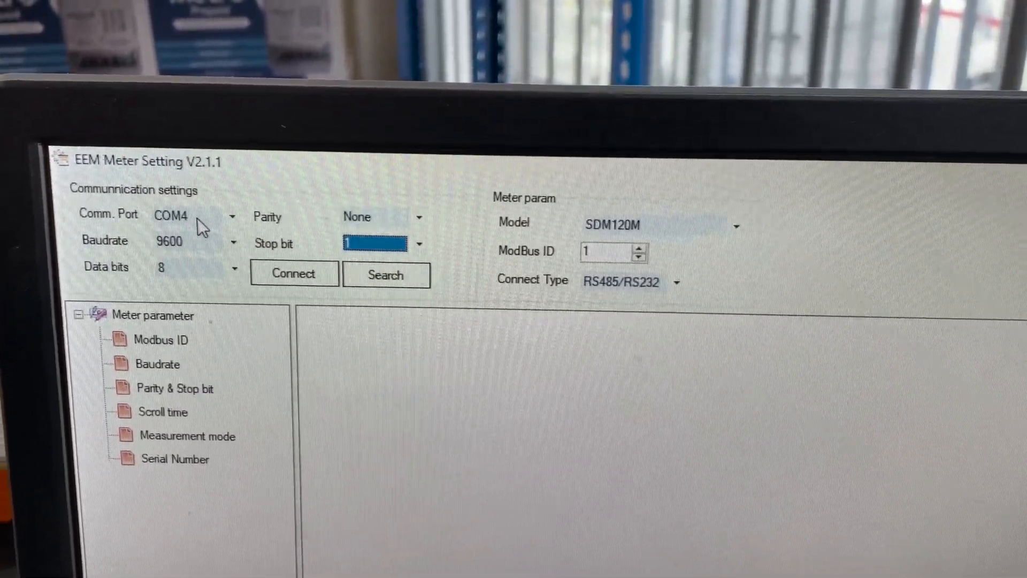
Verify the link settings stay COM4, 9600 baud, 8 data bits, no parity, 1 stop bit.
click(232, 214)
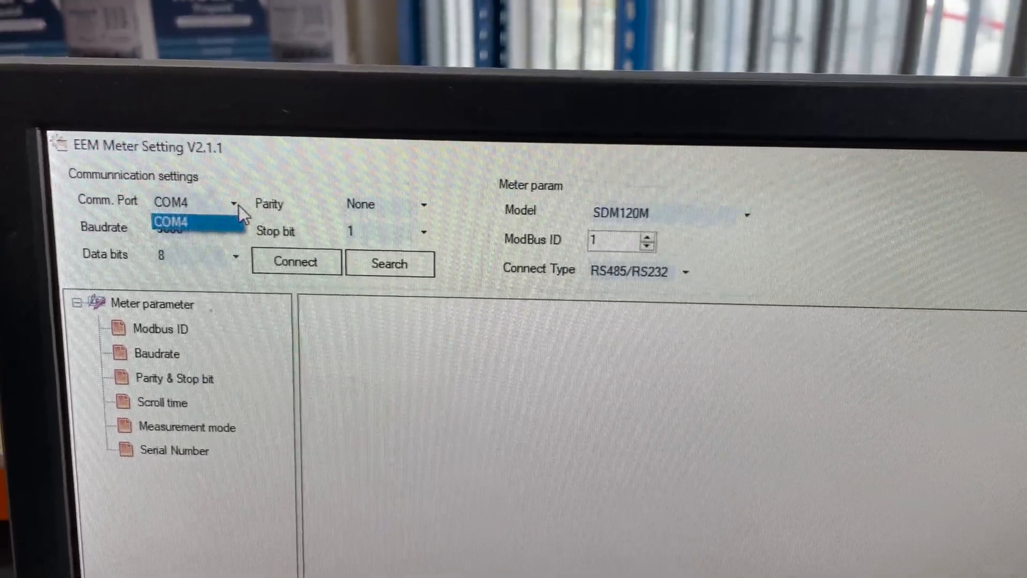
click(239, 207)
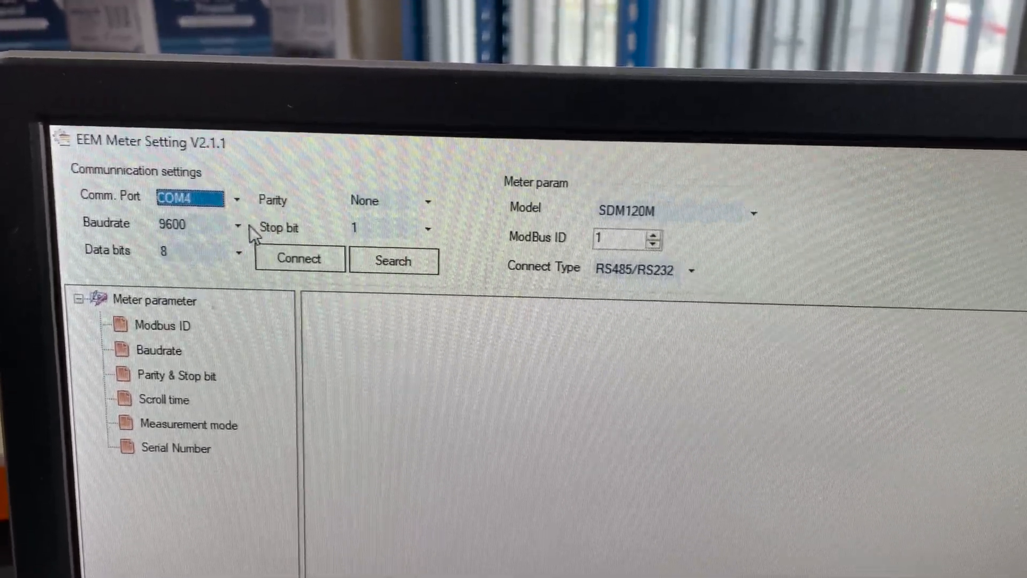
click(237, 225)
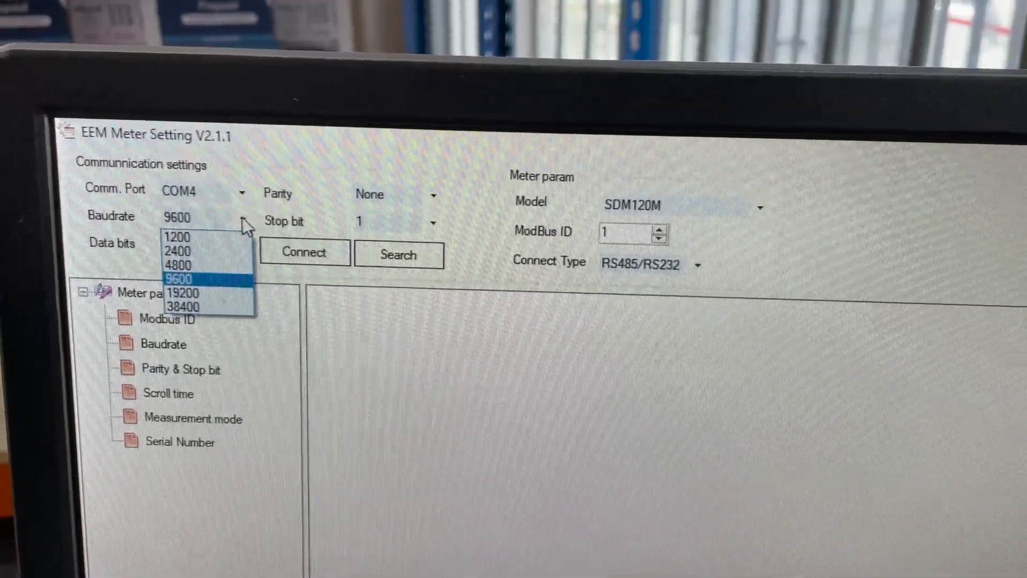
click(243, 222)
click(244, 244)
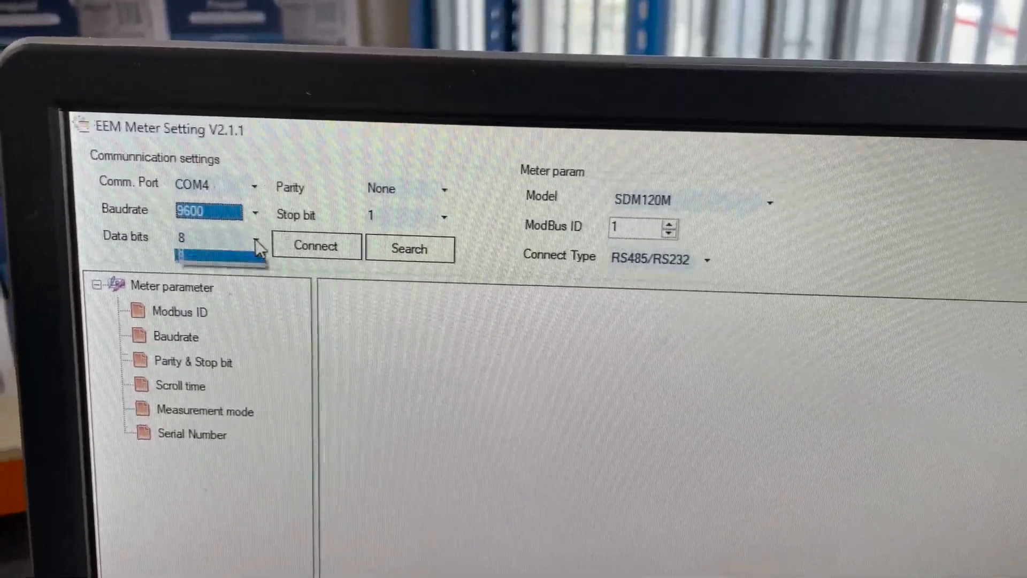
click(206, 254)
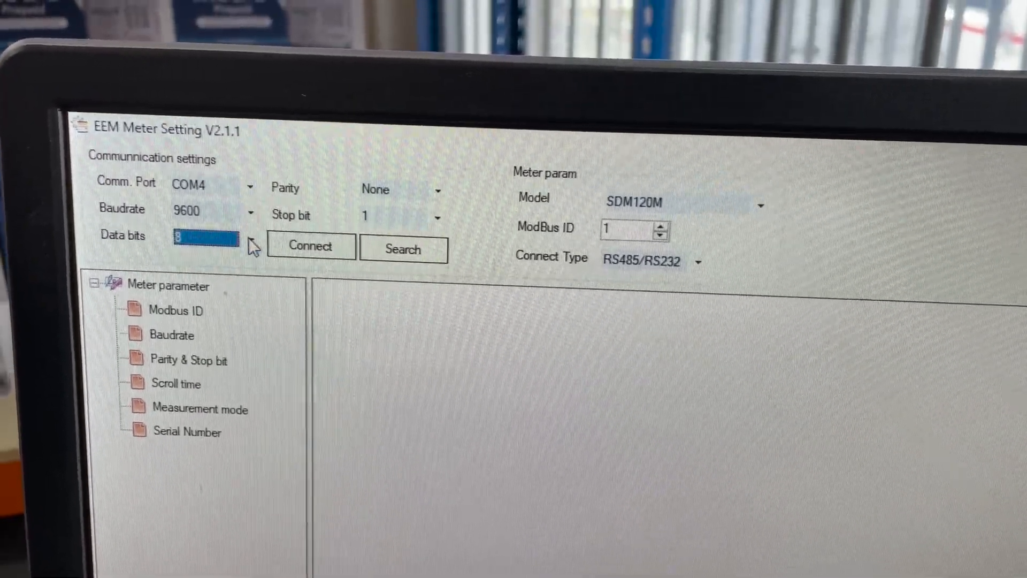
click(439, 190)
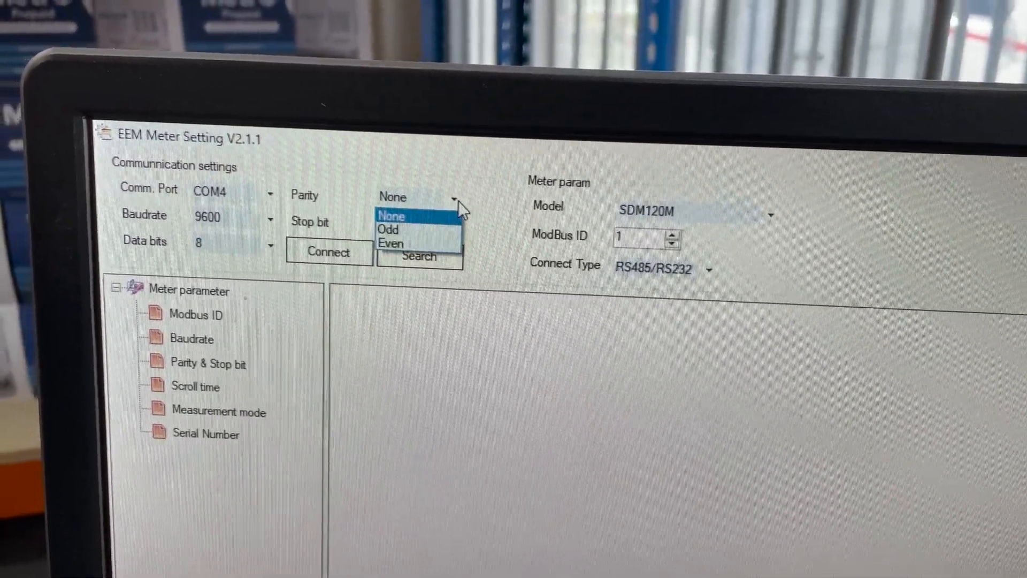
click(401, 215)
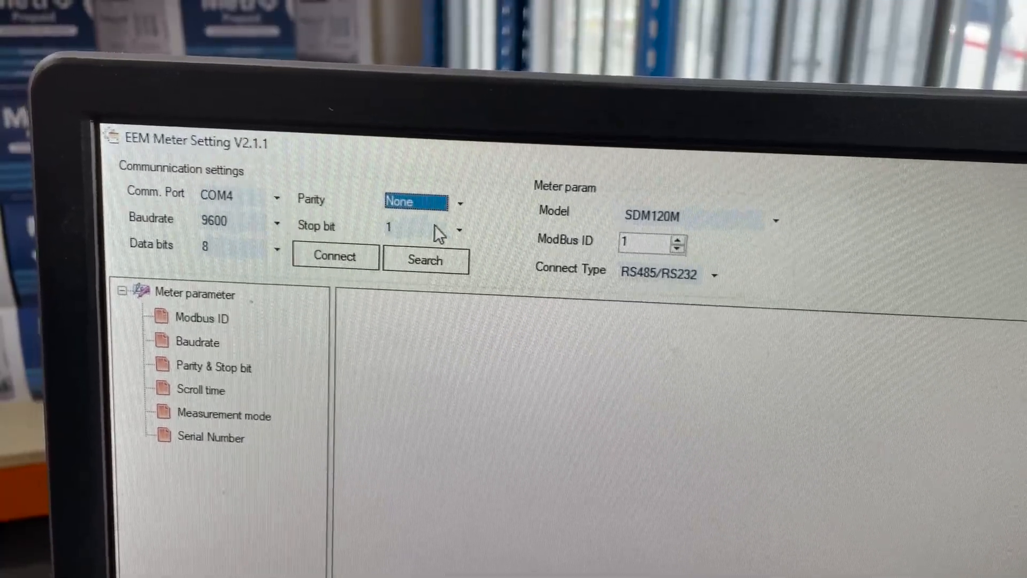
click(459, 228)
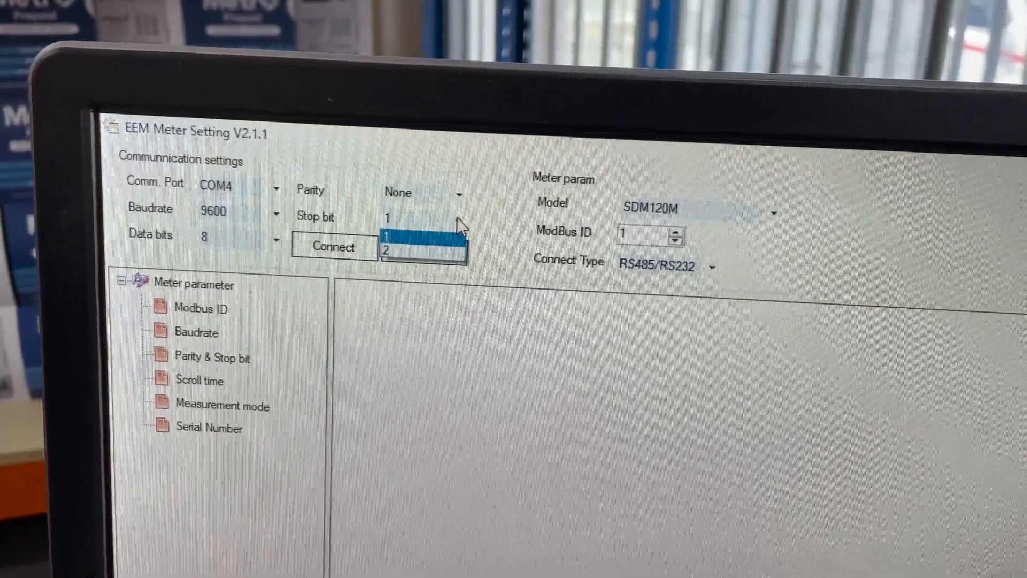
click(425, 236)
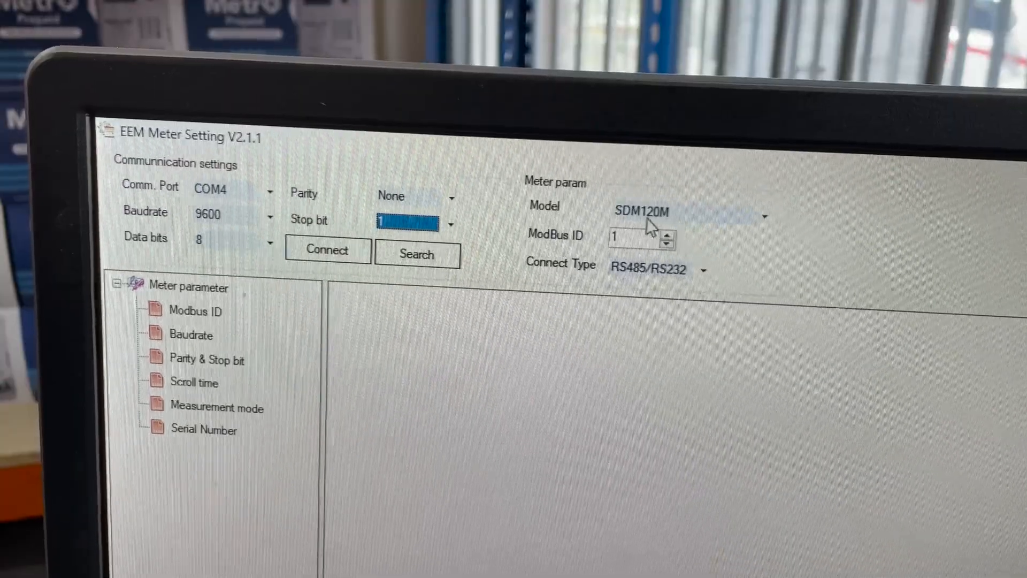
Switch the meter model to SDM120CTM and connect to the meter.
click(759, 215)
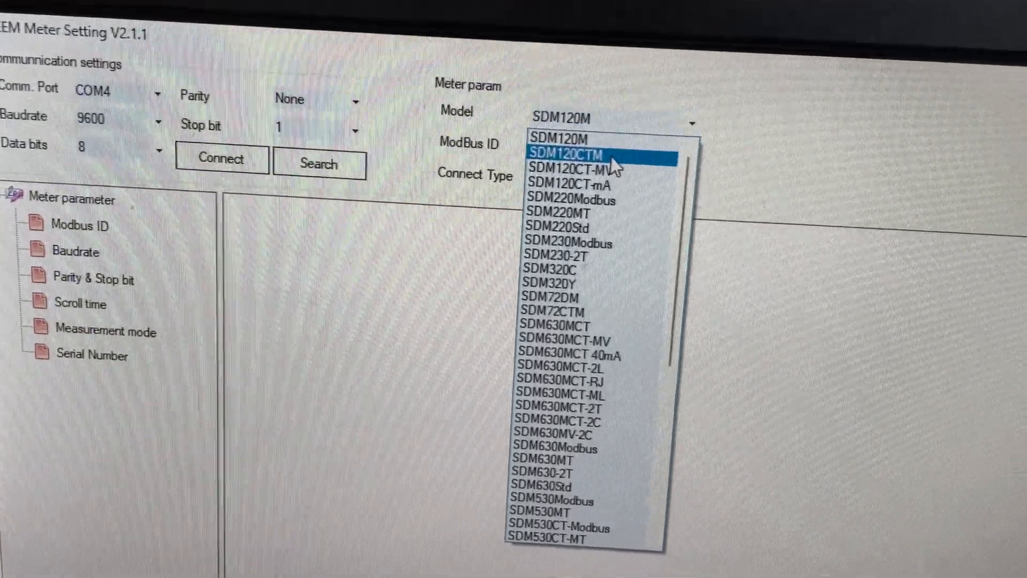
click(610, 157)
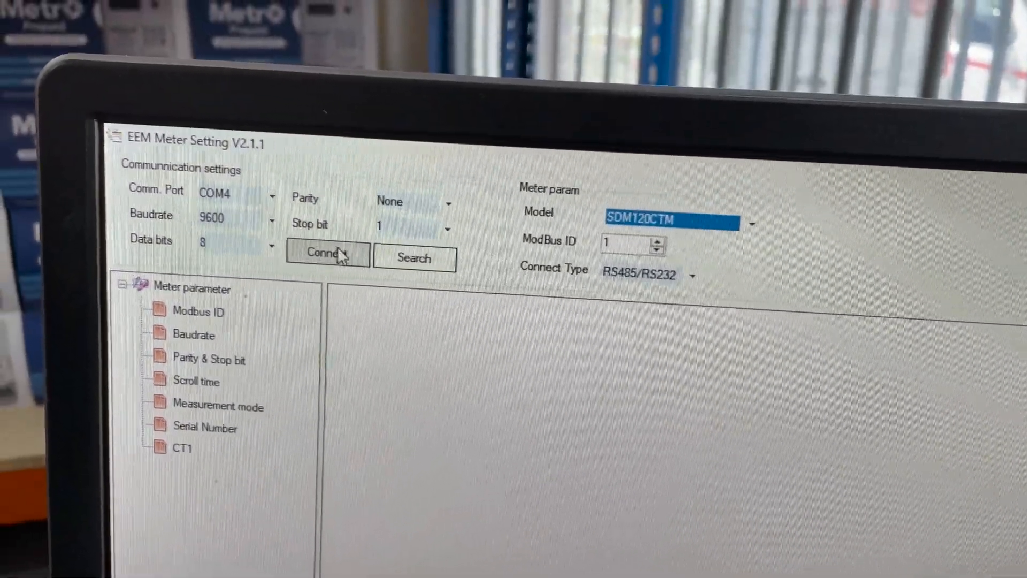
click(337, 247)
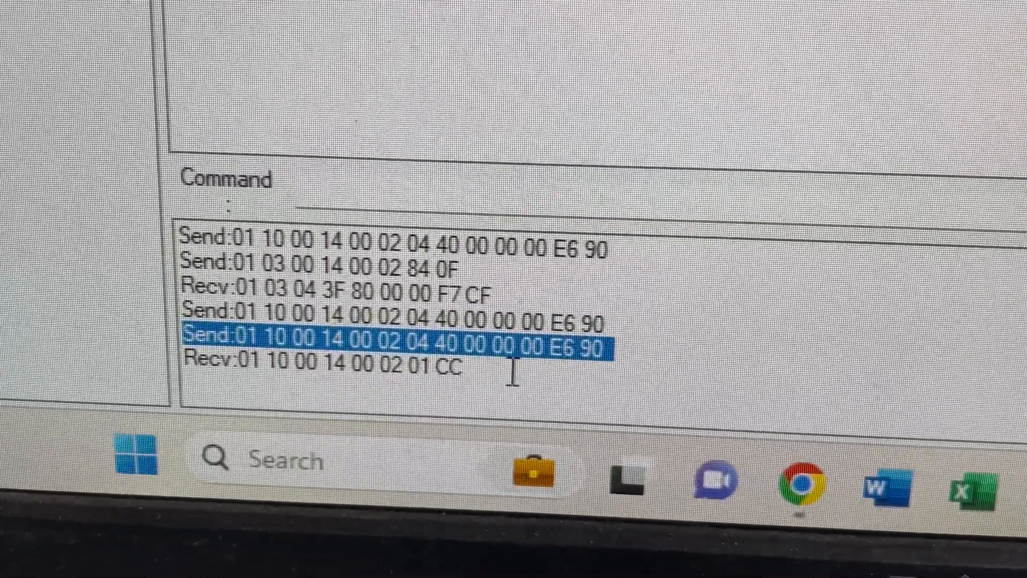
Highlight the meter's reply line in the Command log confirming the ID 2 write.
click(482, 353)
drag(478, 336, 200, 336)
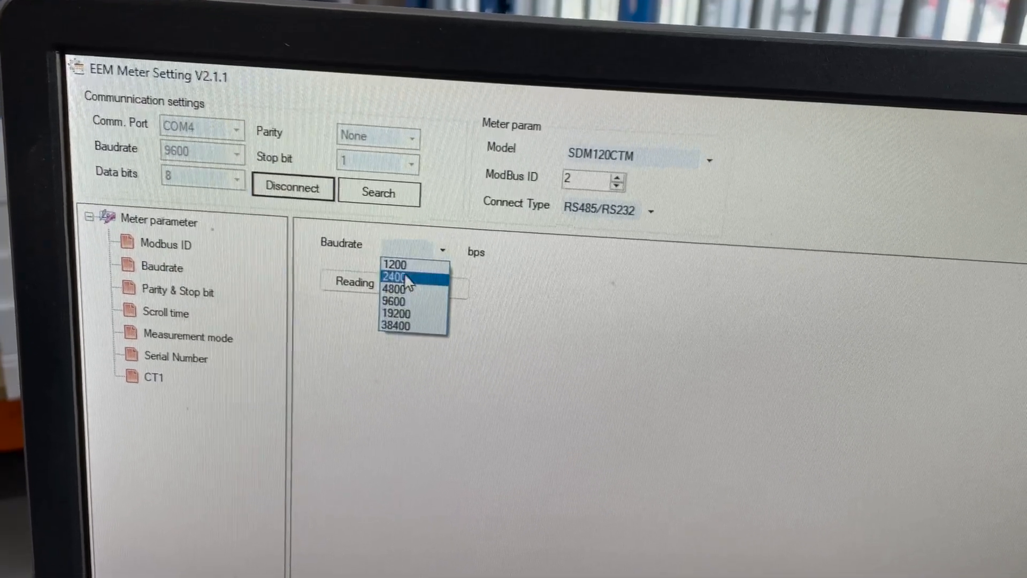
Write a new meter baud rate of 2400 and confirm it.
click(415, 277)
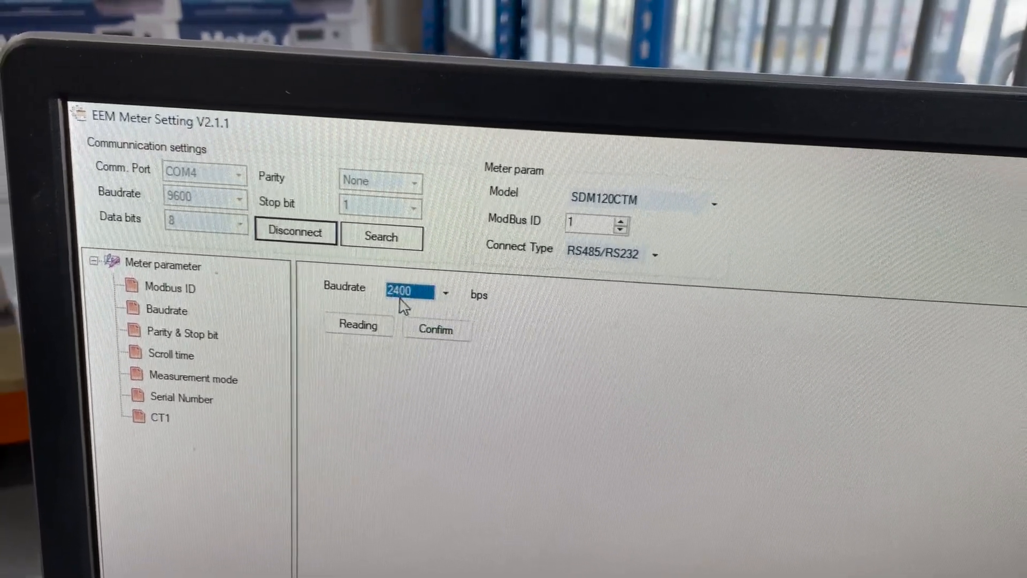
click(440, 331)
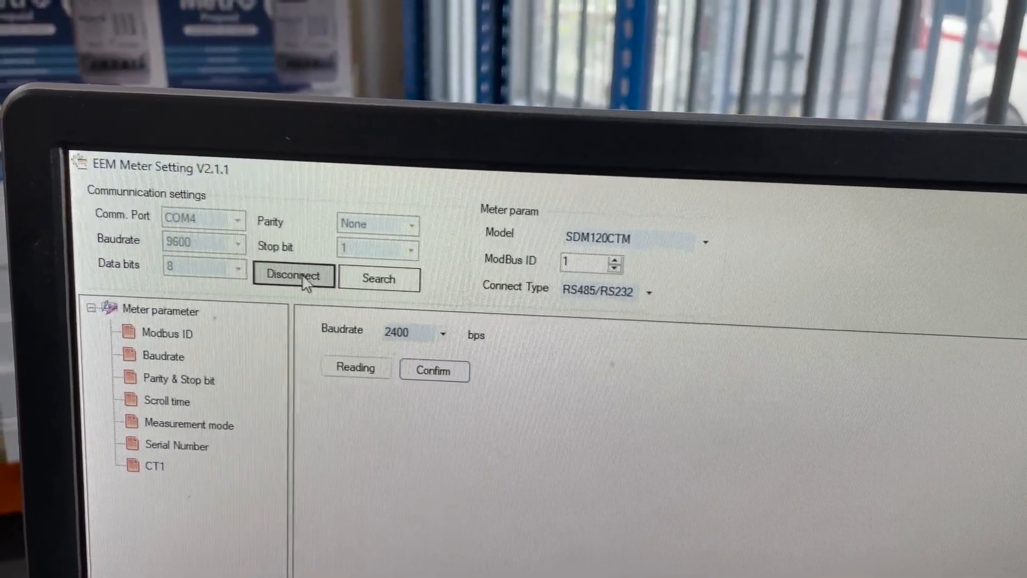
Disconnect and set the connection baud rate to 2400 for reconnecting.
click(301, 275)
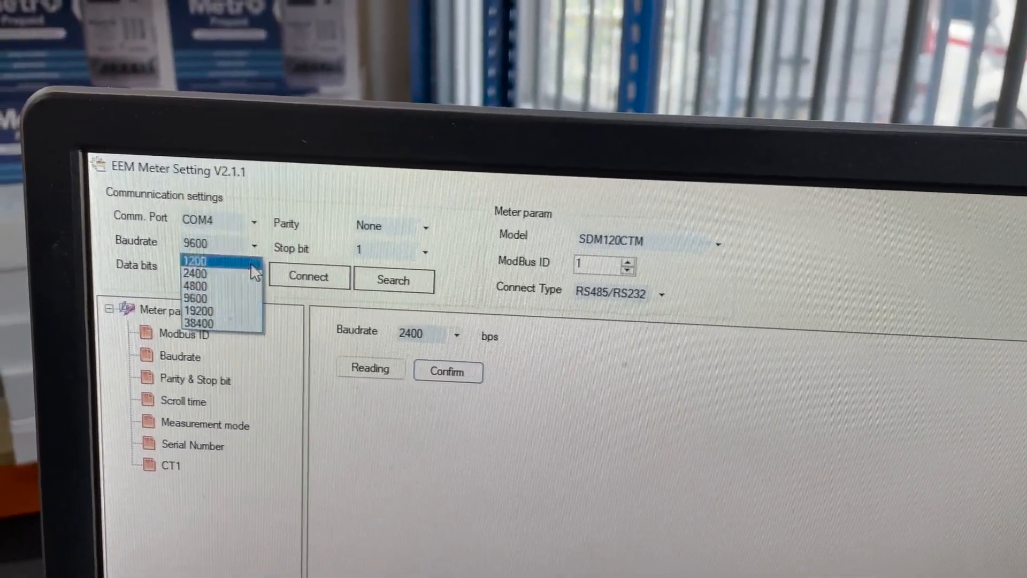
click(241, 273)
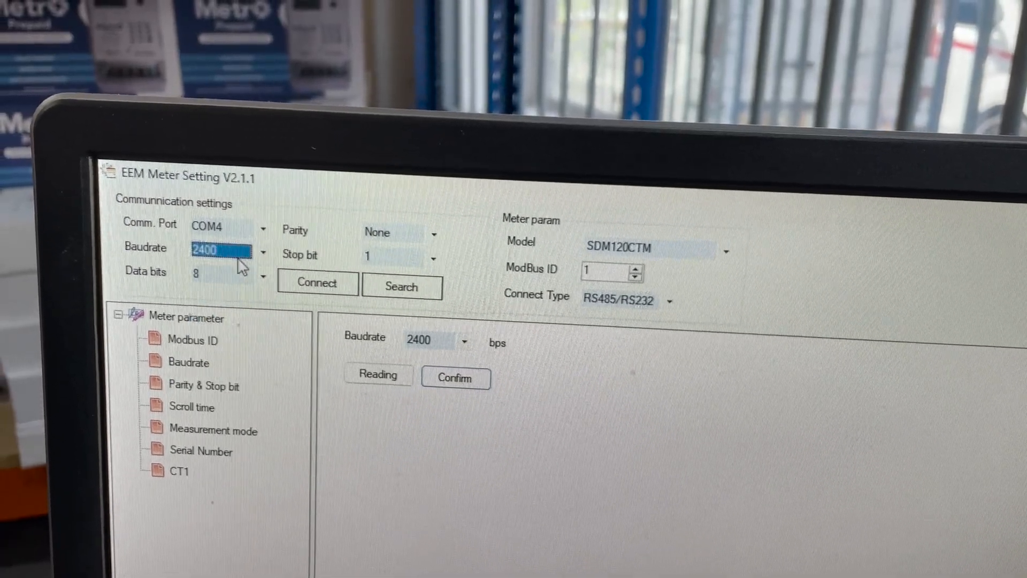
Write the meter's baud rate back to 9600 and acknowledge the success message.
click(462, 342)
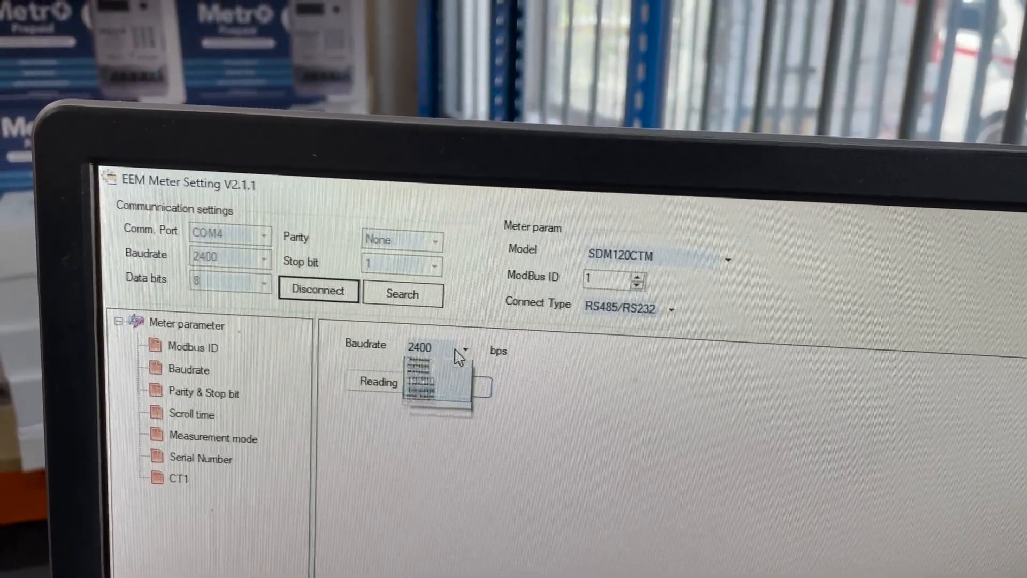
click(454, 403)
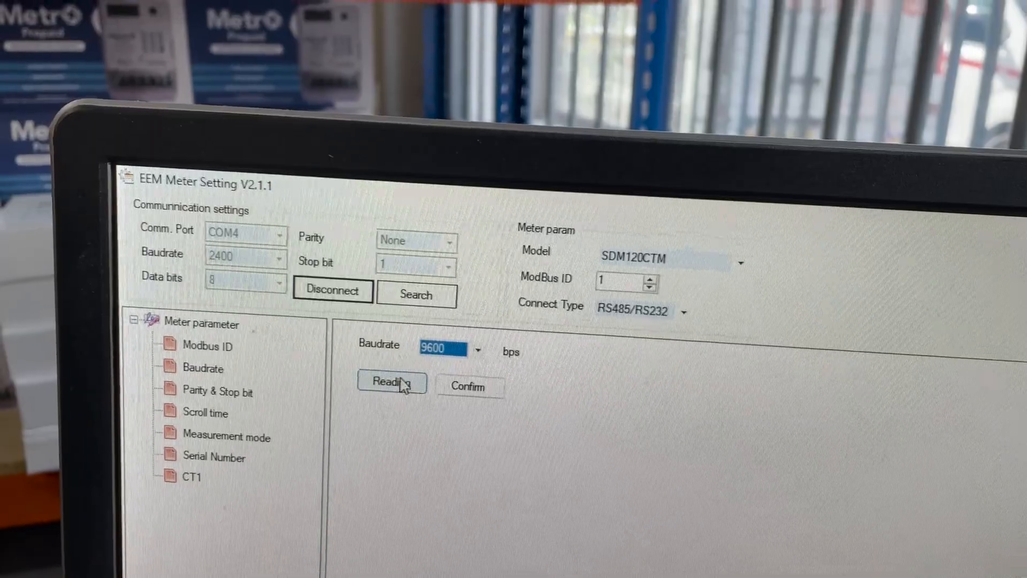
click(471, 397)
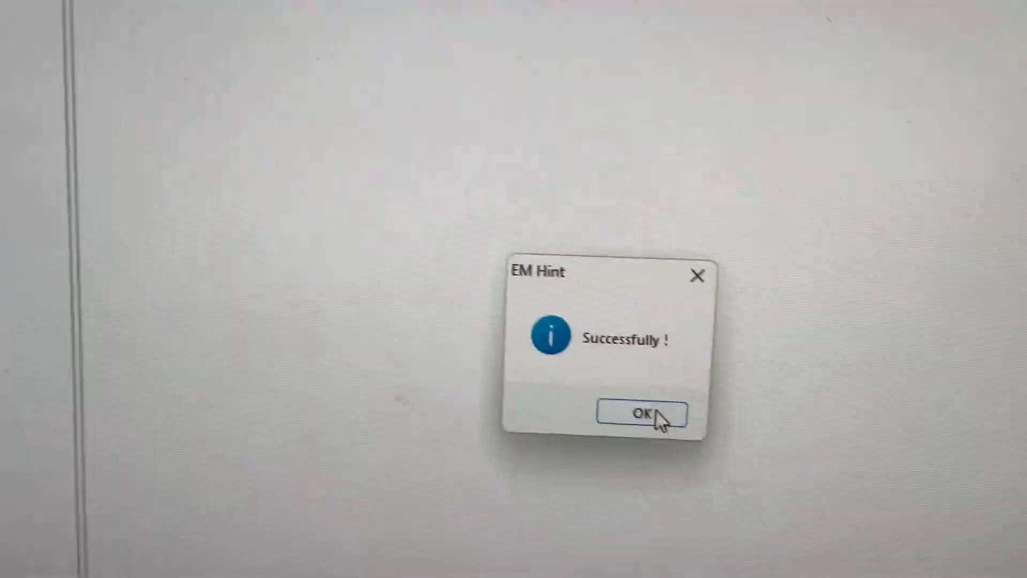
click(623, 441)
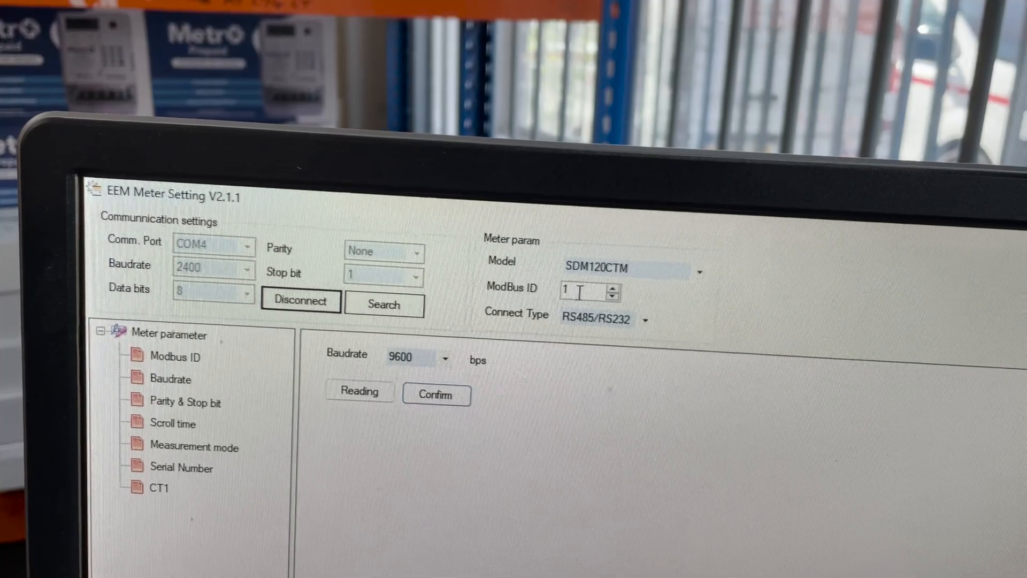
double_click(568, 290)
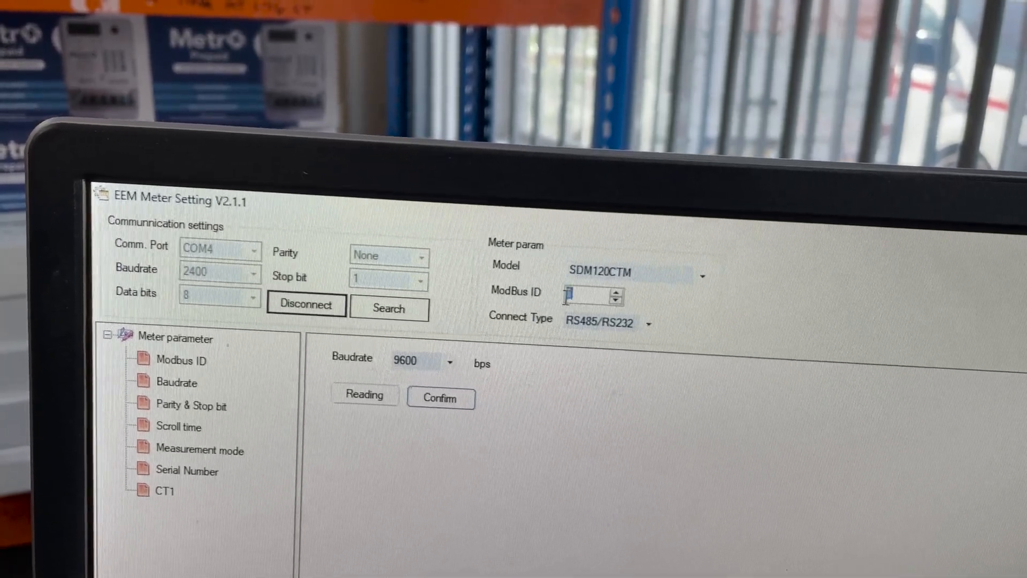
text(1)
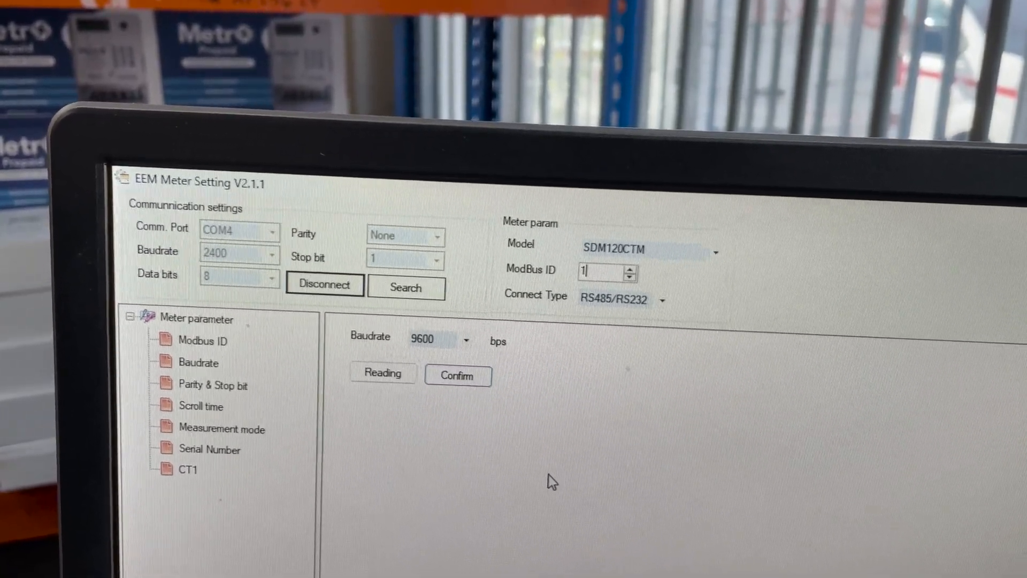
Browse the CT1, serial number and measurement mode pages, picking a measurement mode.
click(187, 469)
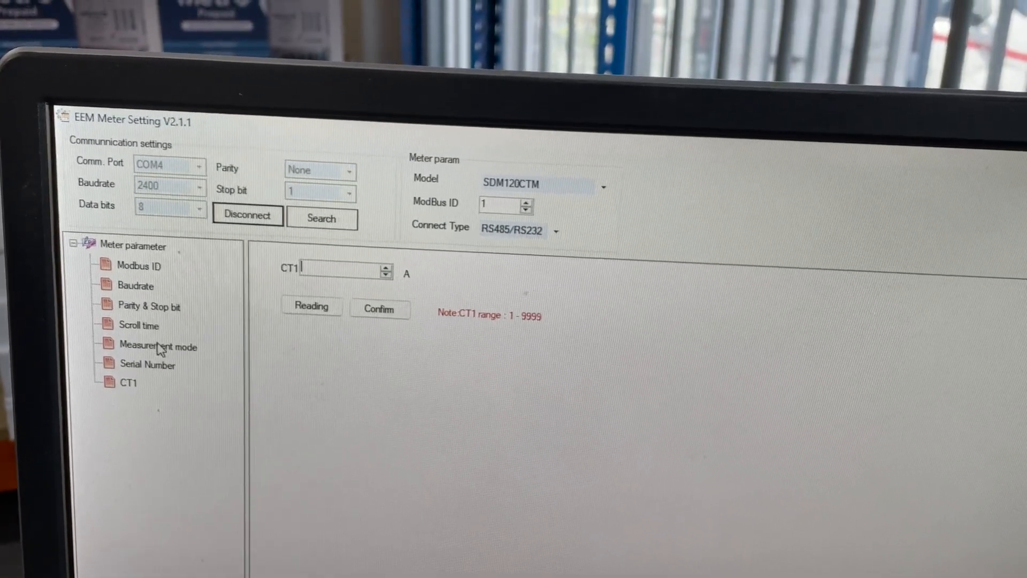
click(130, 383)
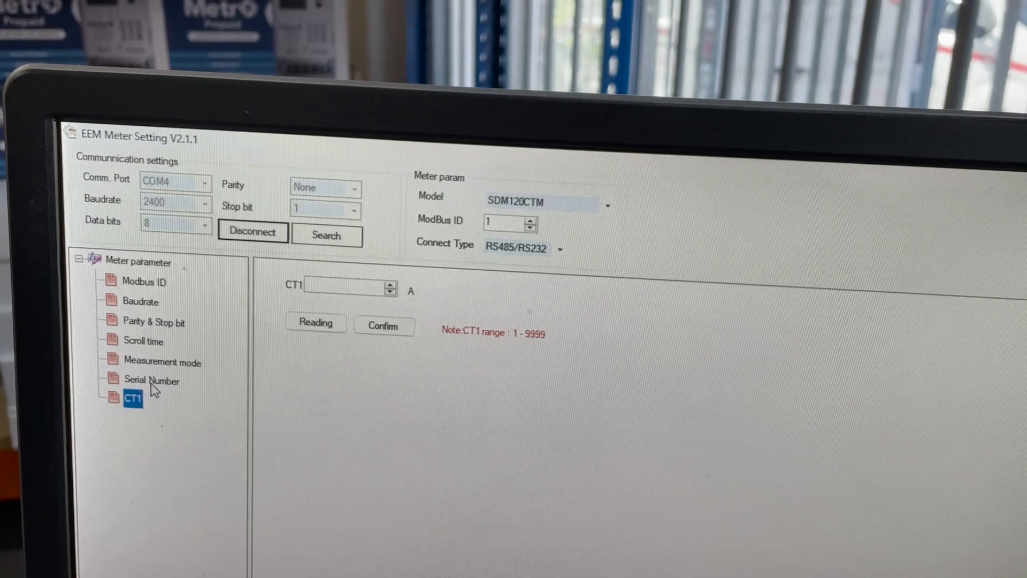
click(153, 381)
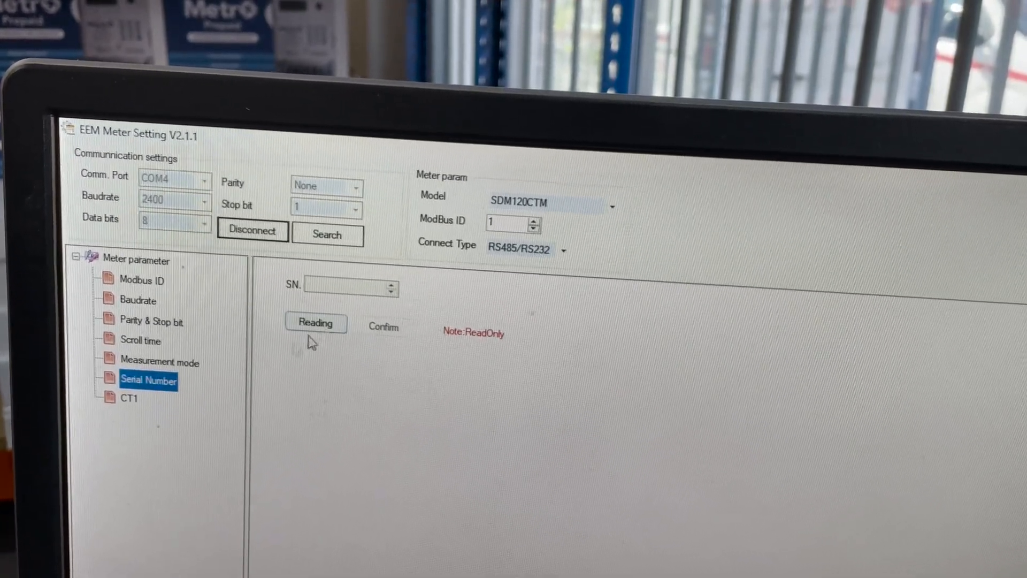
click(158, 353)
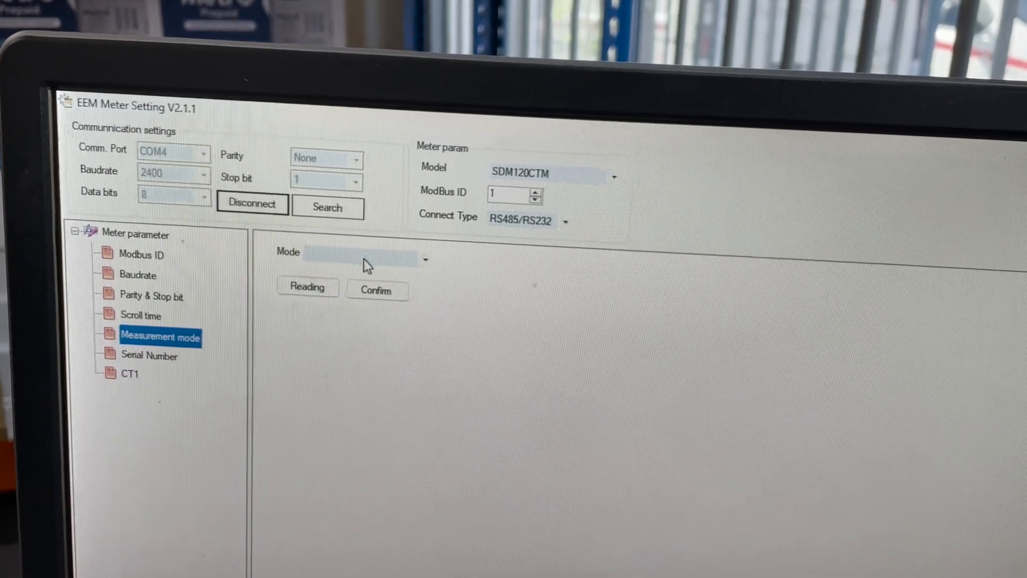
click(364, 259)
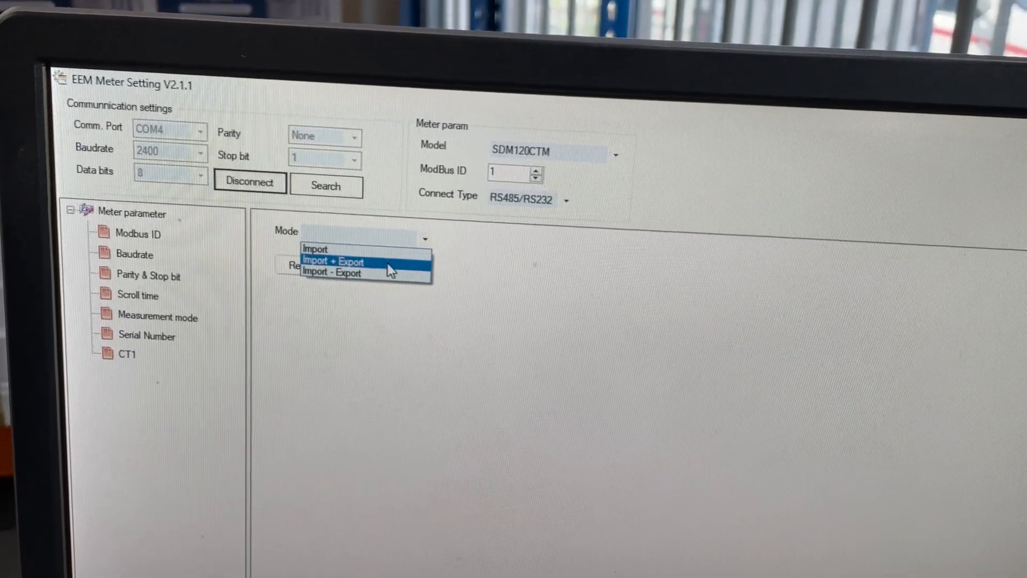
click(377, 262)
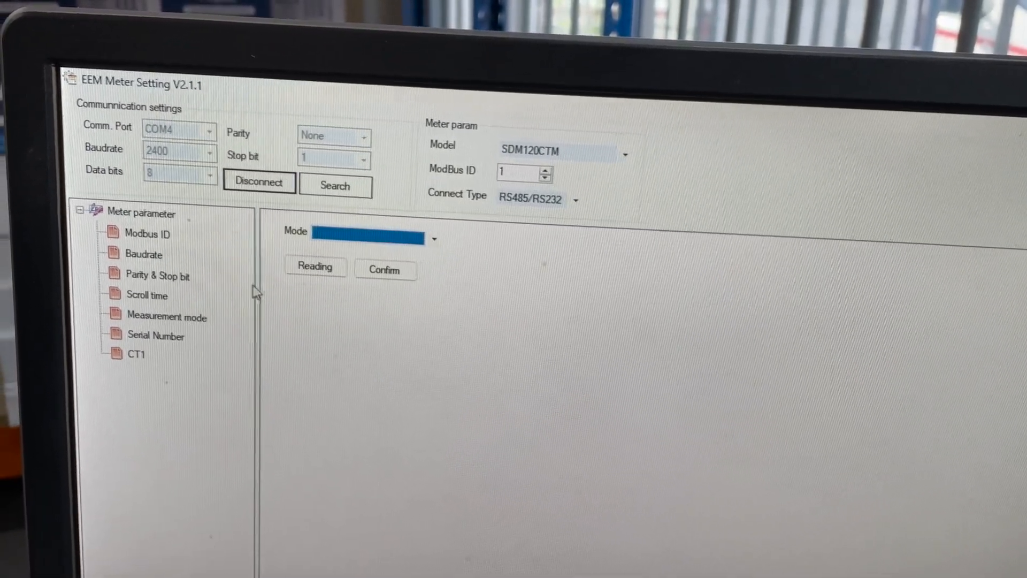
Browse the scroll time and parity/stop bit pages, then return to the Modbus ID page.
click(151, 290)
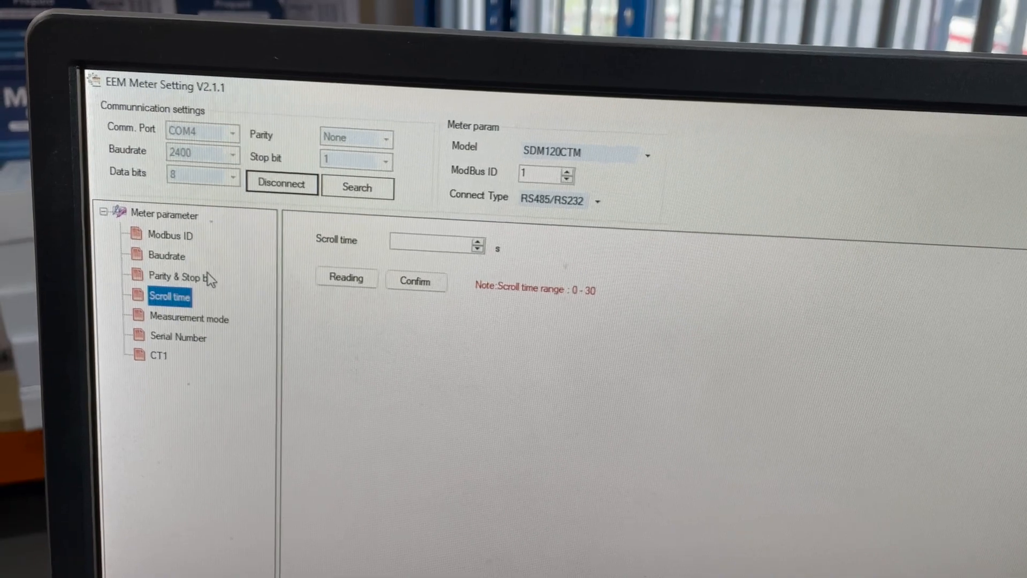
click(174, 277)
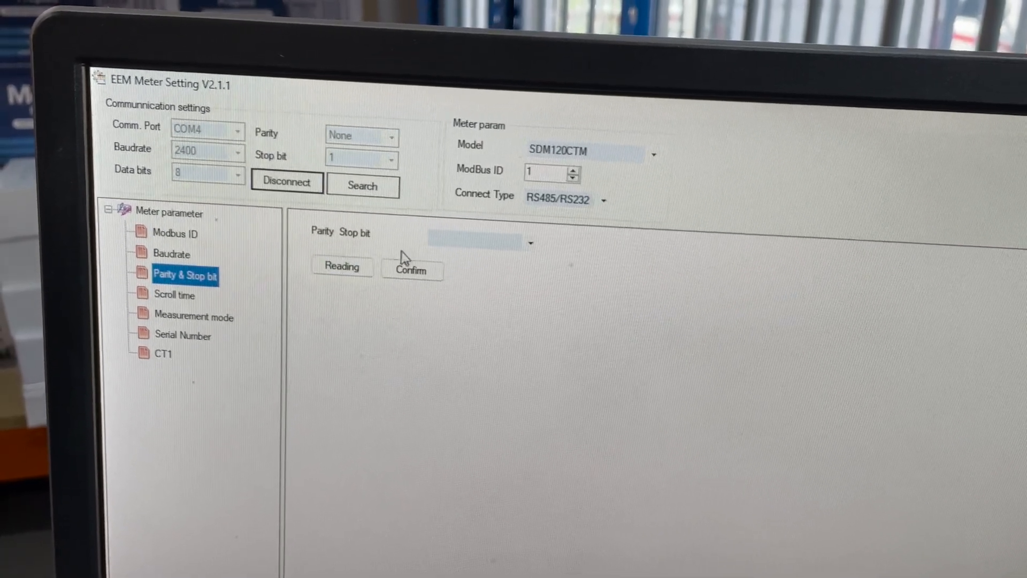
click(531, 240)
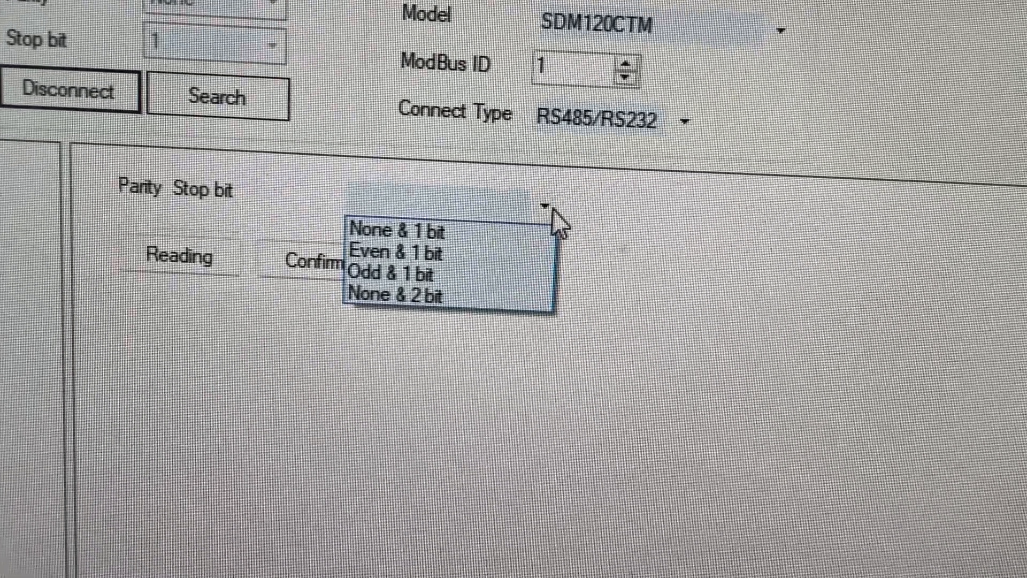
click(453, 267)
click(141, 238)
click(145, 215)
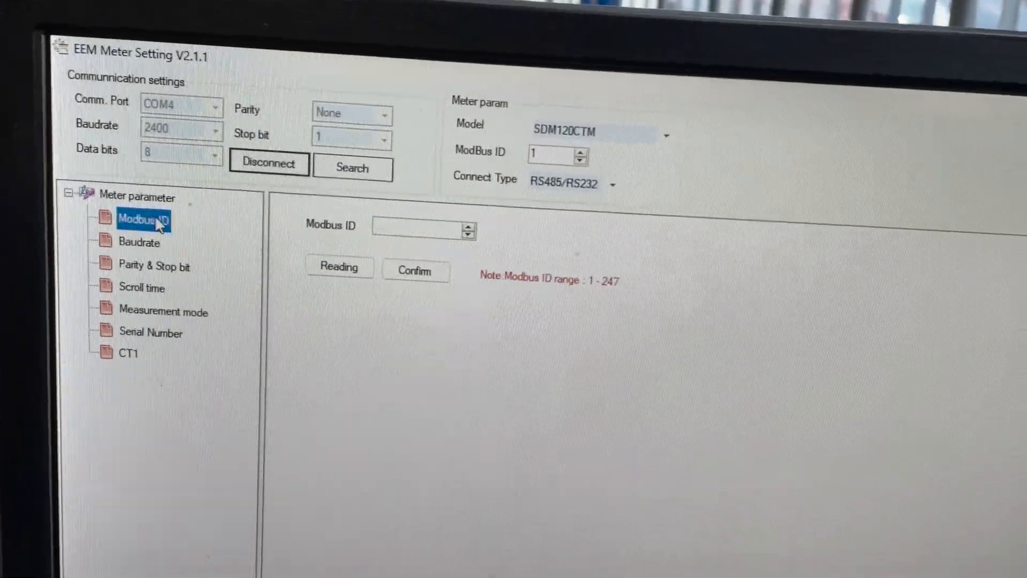